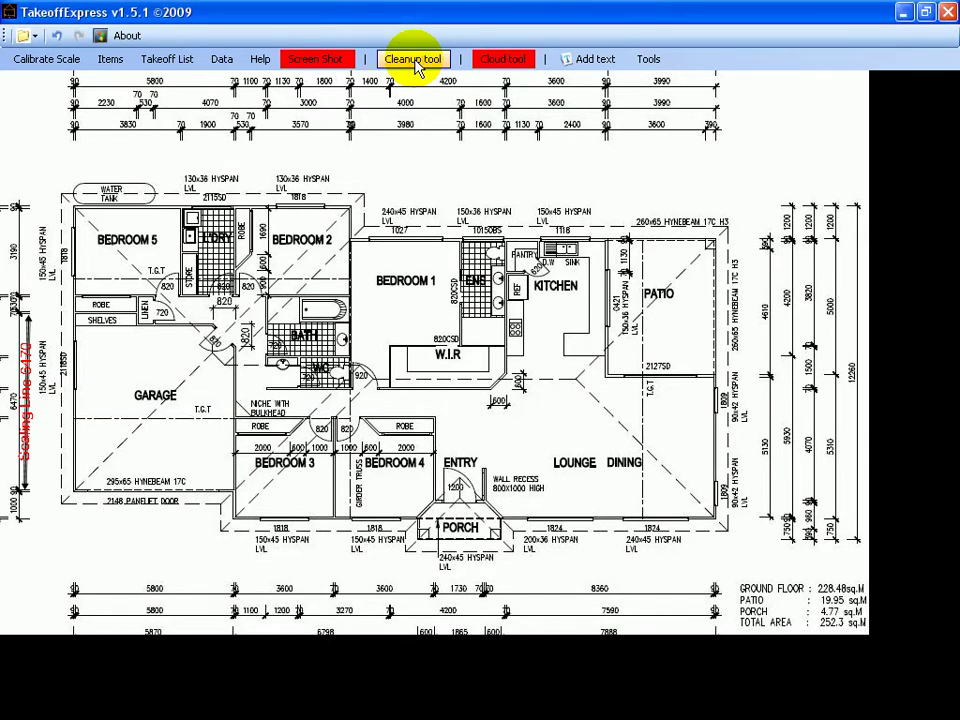
Use Cleanup to white out the right-hand rooms and the right, bottom and top dimension rows.
left_click(418, 60)
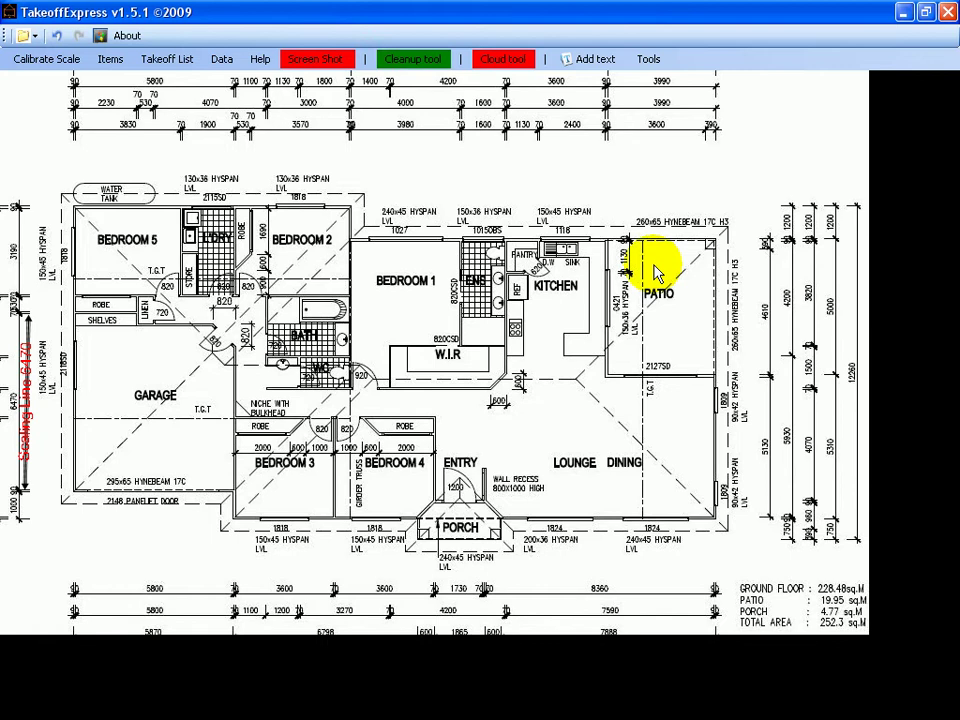
mouse_move(630, 272)
left_mouse_down()
mouse_move(375, 339)
mouse_move(354, 401)
mouse_move(364, 521)
mouse_move(354, 508)
left_mouse_up()
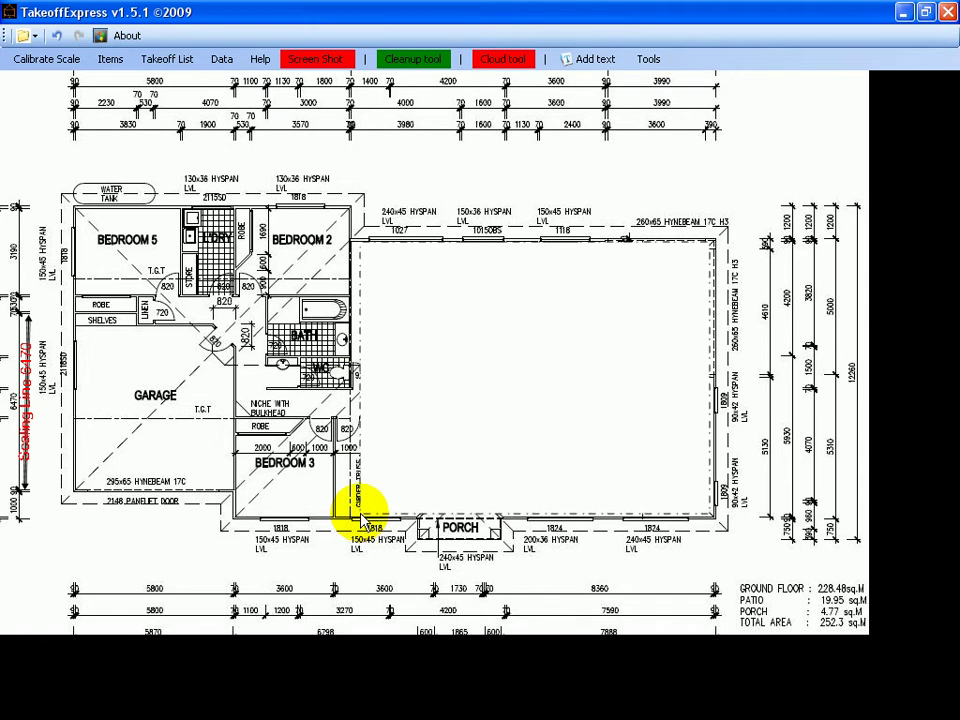
left_click_drag(763, 248, 868, 634)
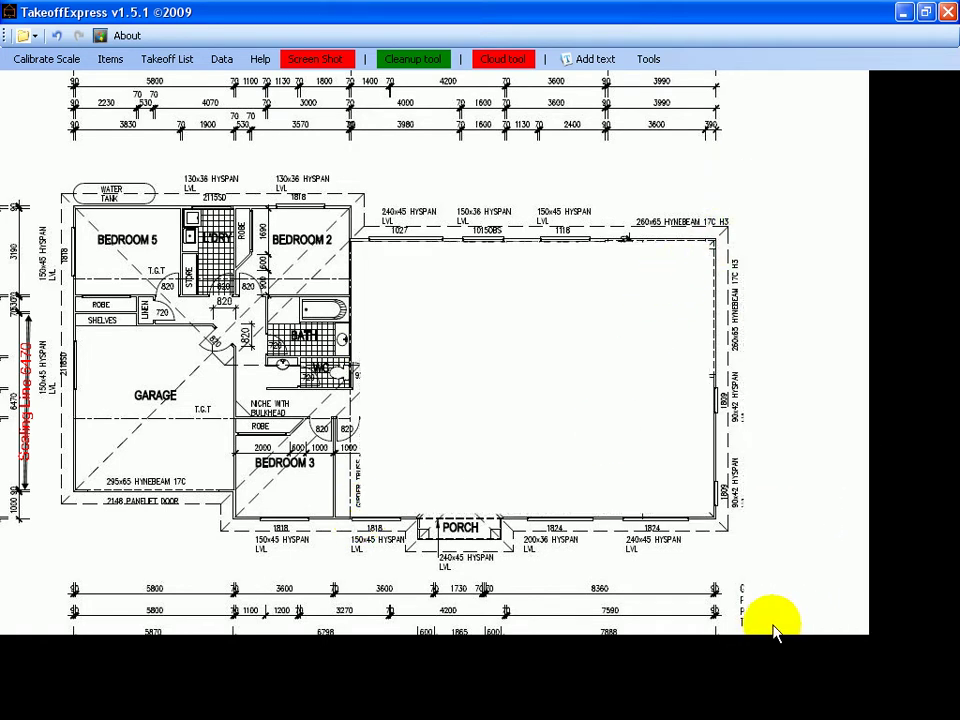
left_click_drag(775, 630, 650, 637)
left_click_drag(773, 158, 34, 66)
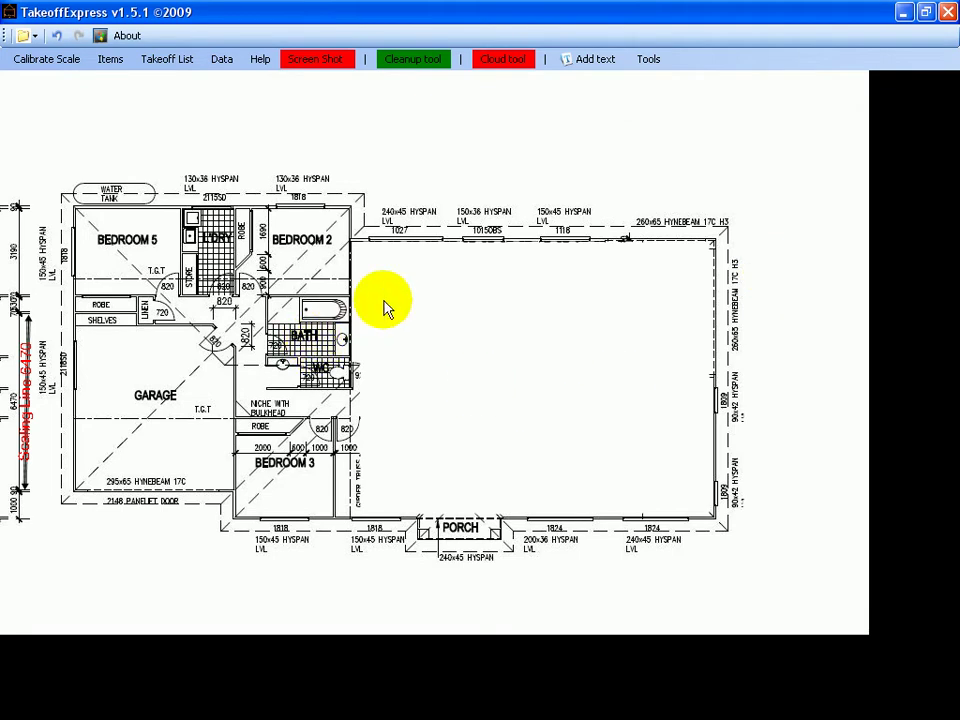
Draw a large red cloud around the cleared rooms and two small clouds above the plan's top.
left_click(505, 66)
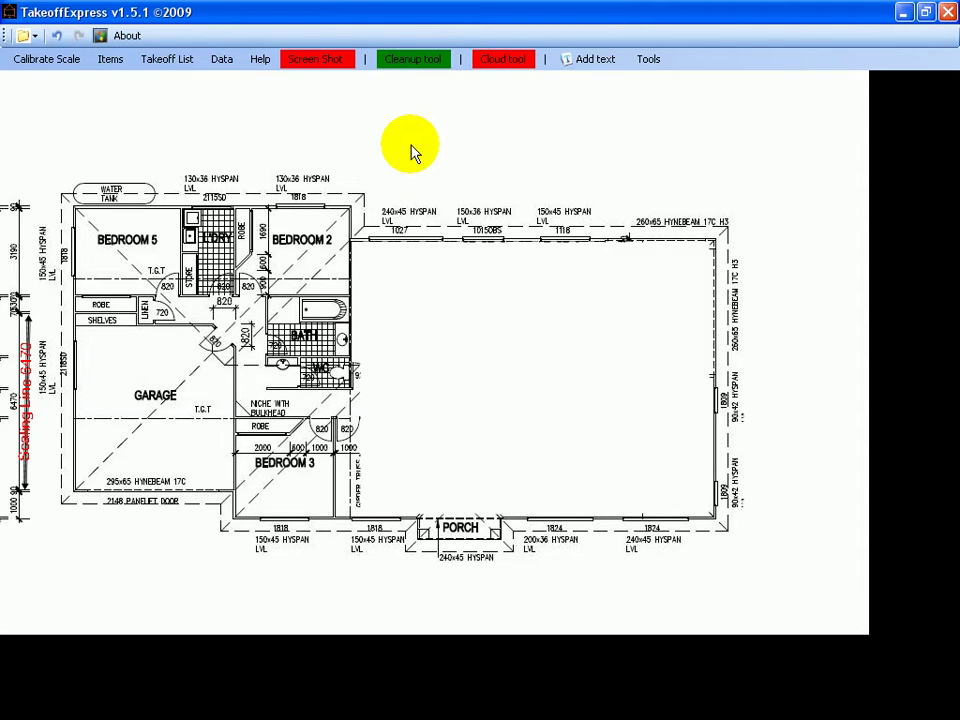
left_click(502, 60)
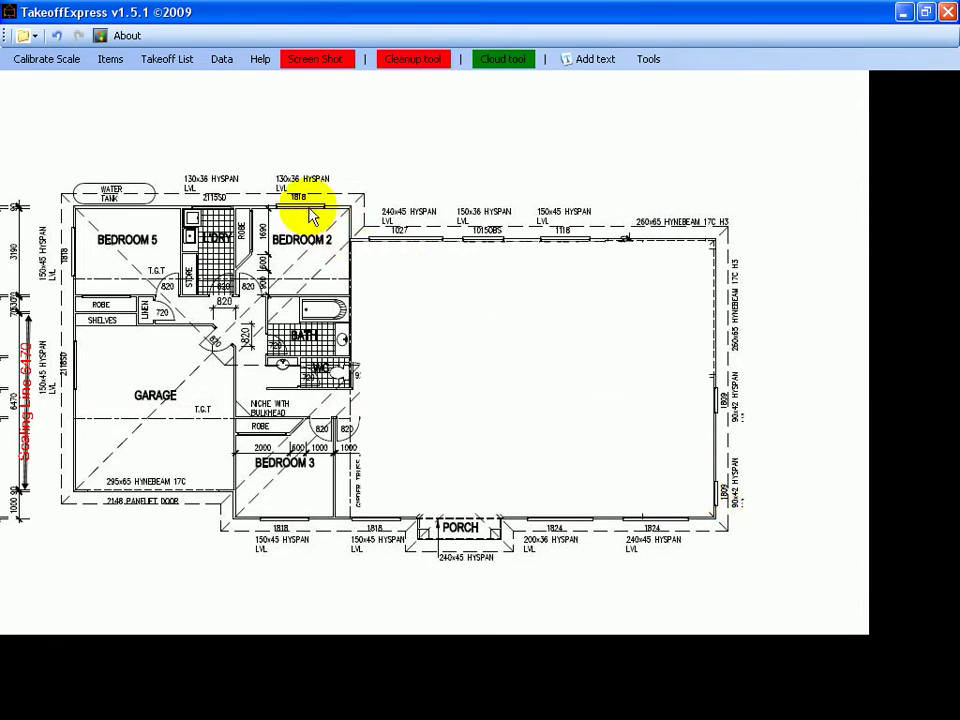
left_click_drag(310, 215, 761, 572)
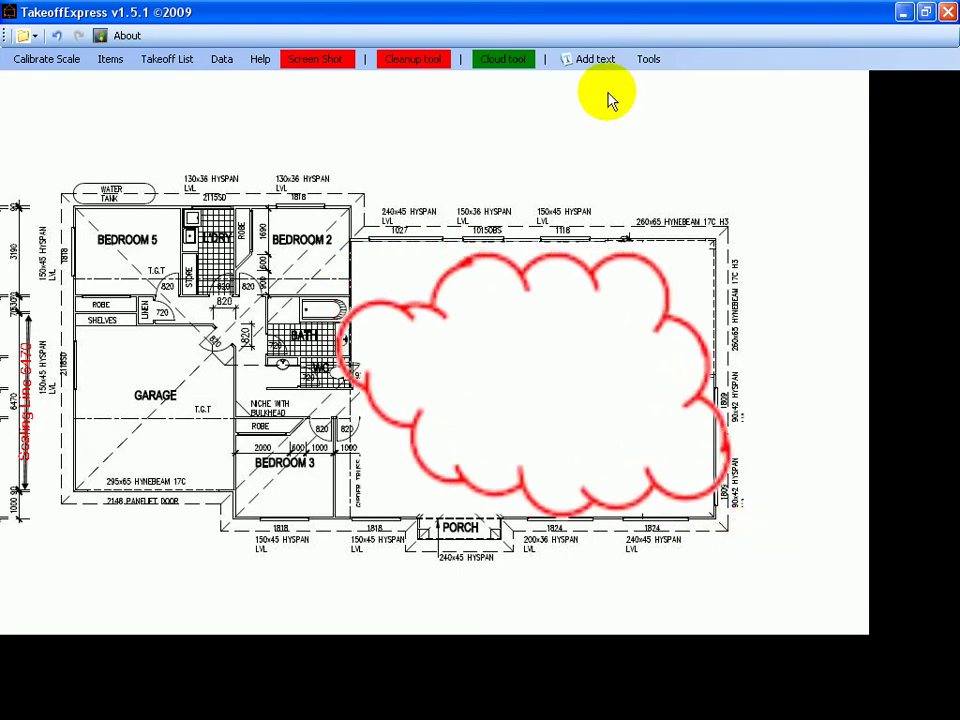
left_click_drag(613, 99, 782, 204)
mouse_move(536, 156)
left_mouse_down()
mouse_move(264, 79)
mouse_move(270, 71)
mouse_move(272, 264)
mouse_move(283, 86)
mouse_move(290, 92)
left_mouse_up()
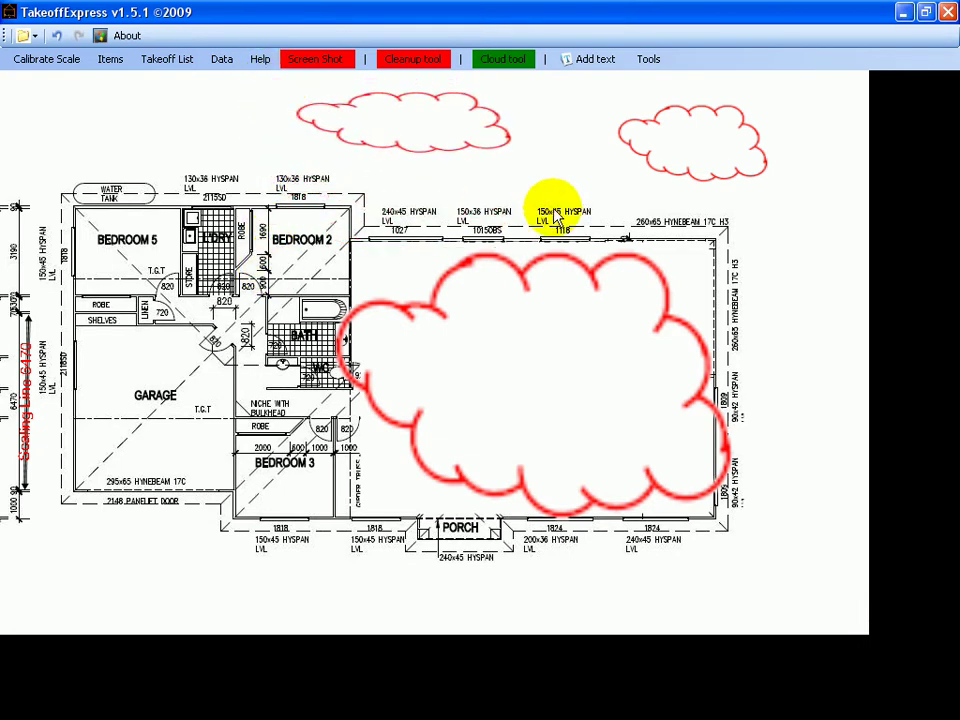
Type a three-line text note reading 'line 1', 'line 2', 'line 3'.
left_click(594, 62)
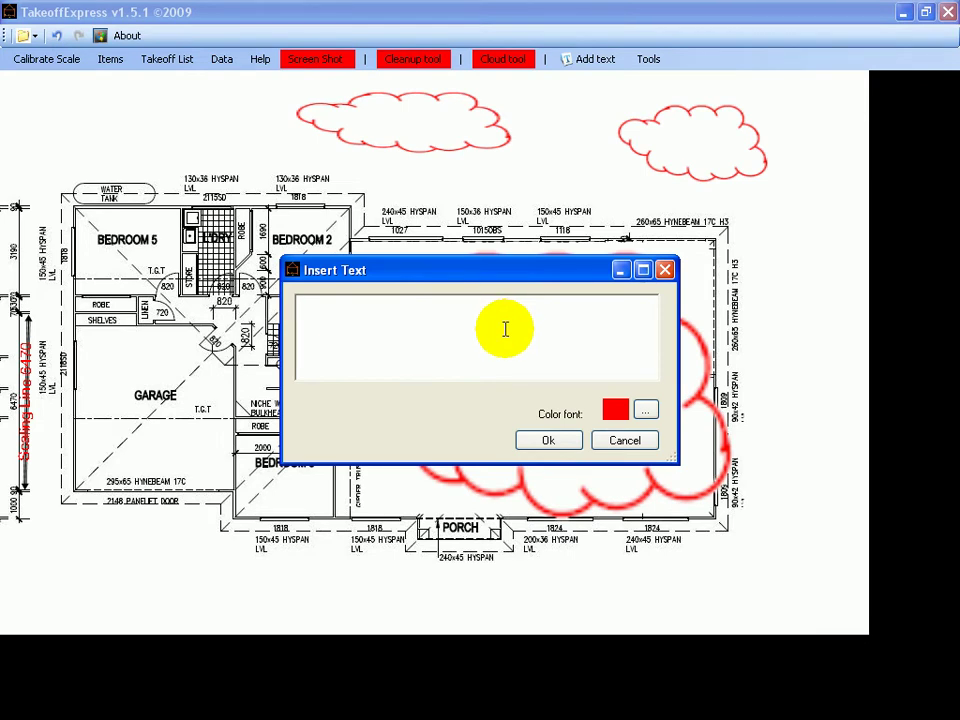
type("line 1")
key("Return")
type("line 1 lin")
key("BackSpace")
key("BackSpace")
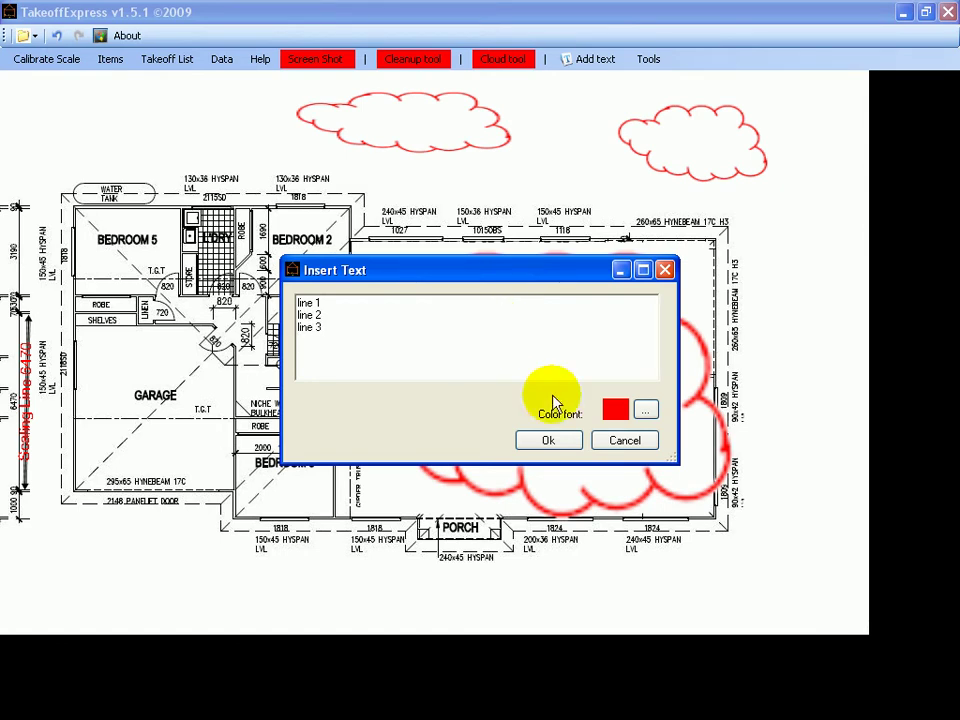
Make the note's font green and place it inside the large red cloud.
left_click(645, 413)
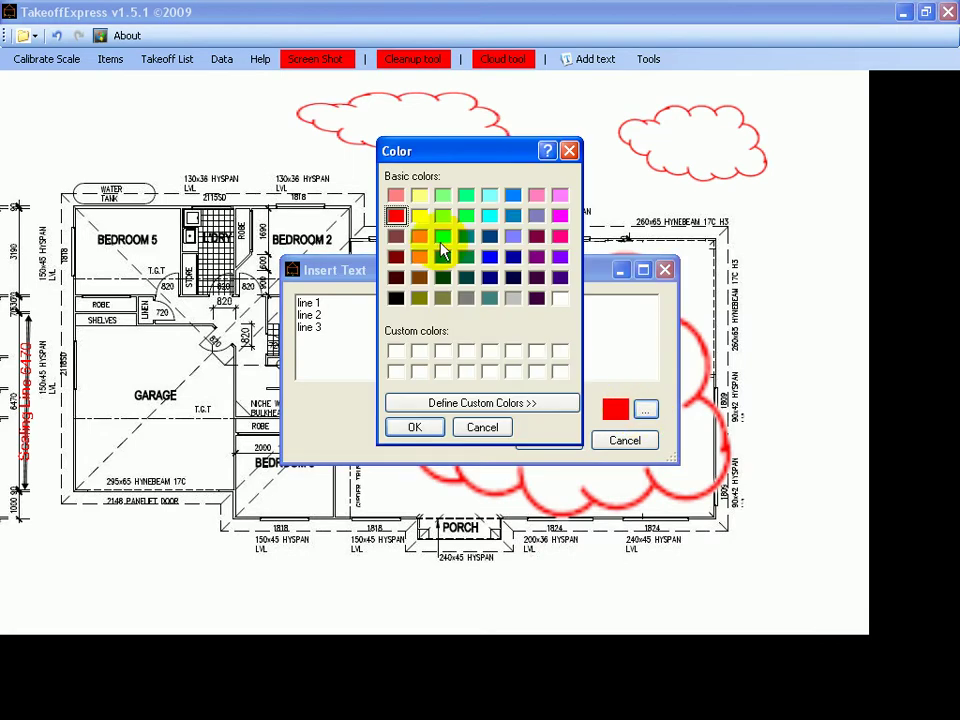
left_click(442, 236)
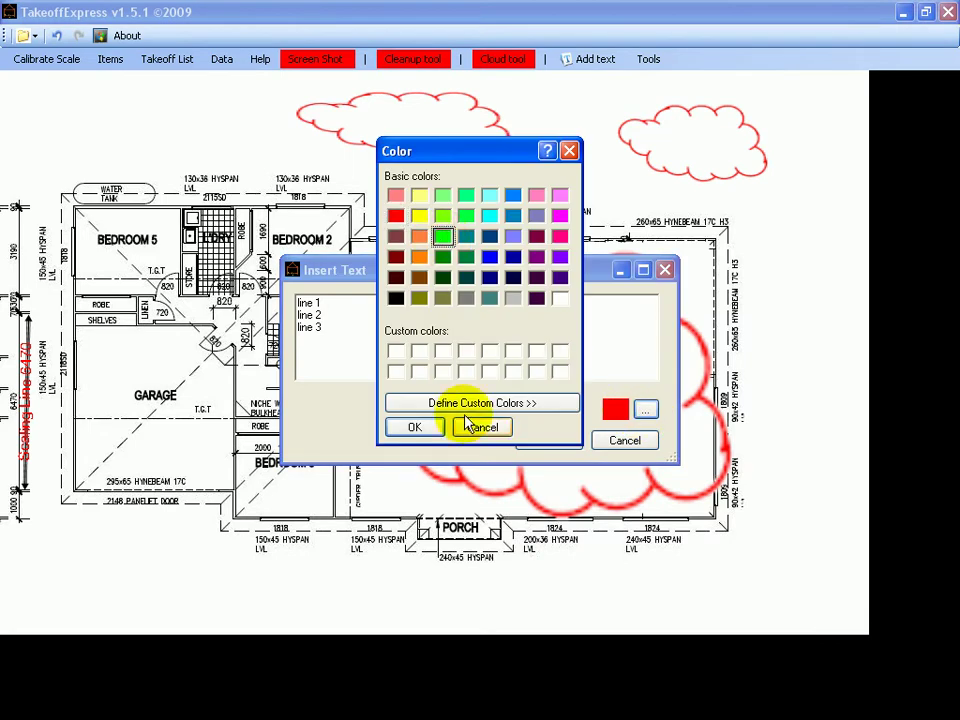
left_click(427, 438)
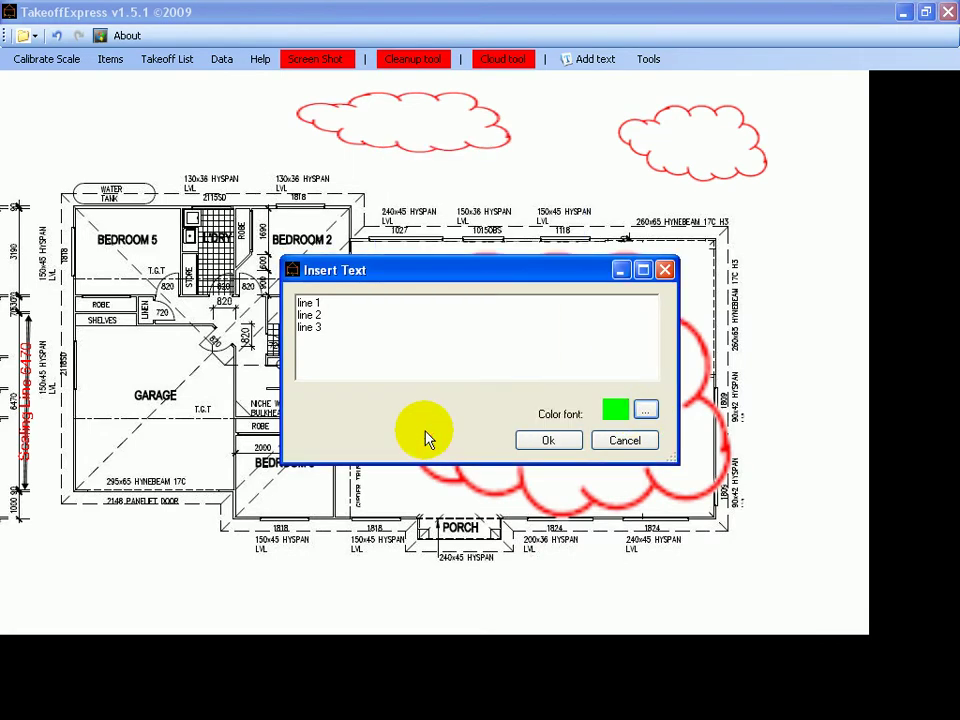
left_click(547, 442)
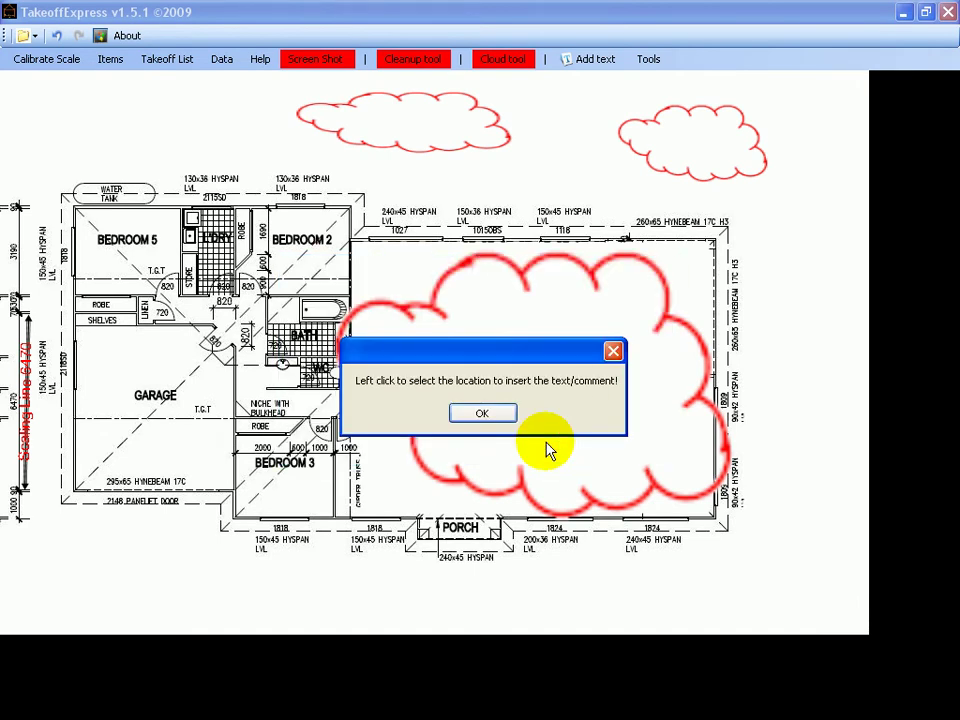
left_click(483, 414)
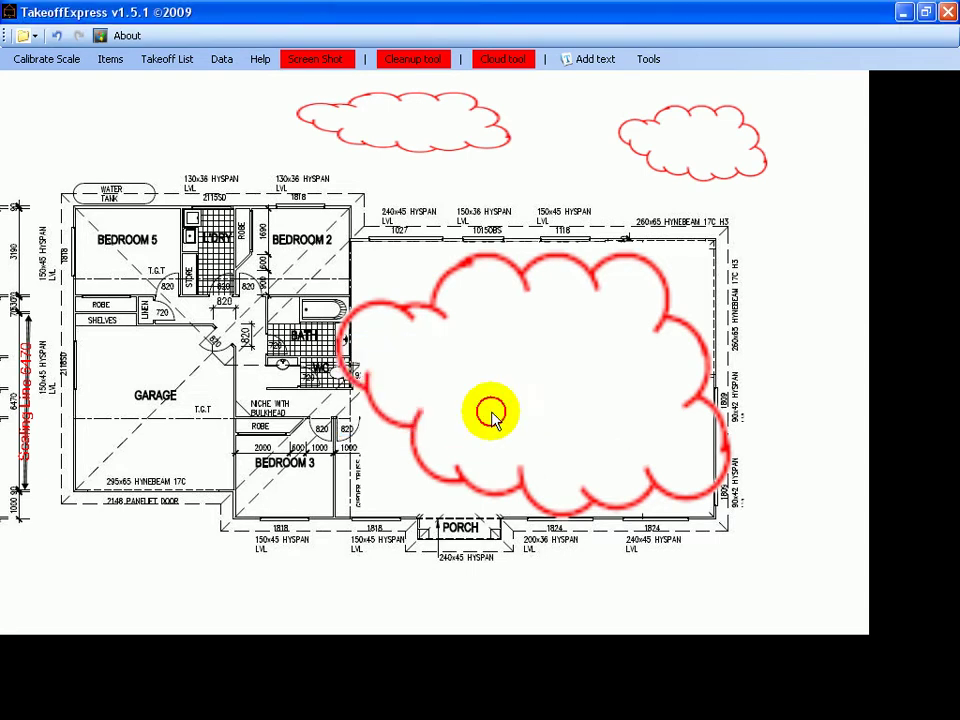
left_click(446, 352)
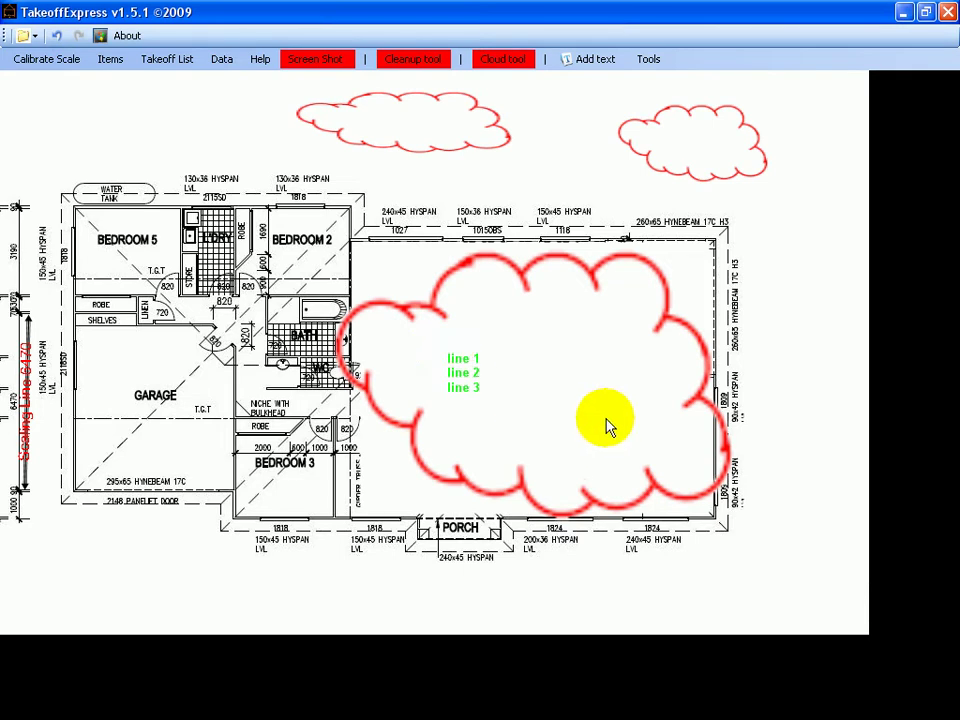
Measure 10550 with the Ruler from the water tank down to the bottom wall.
left_click(657, 66)
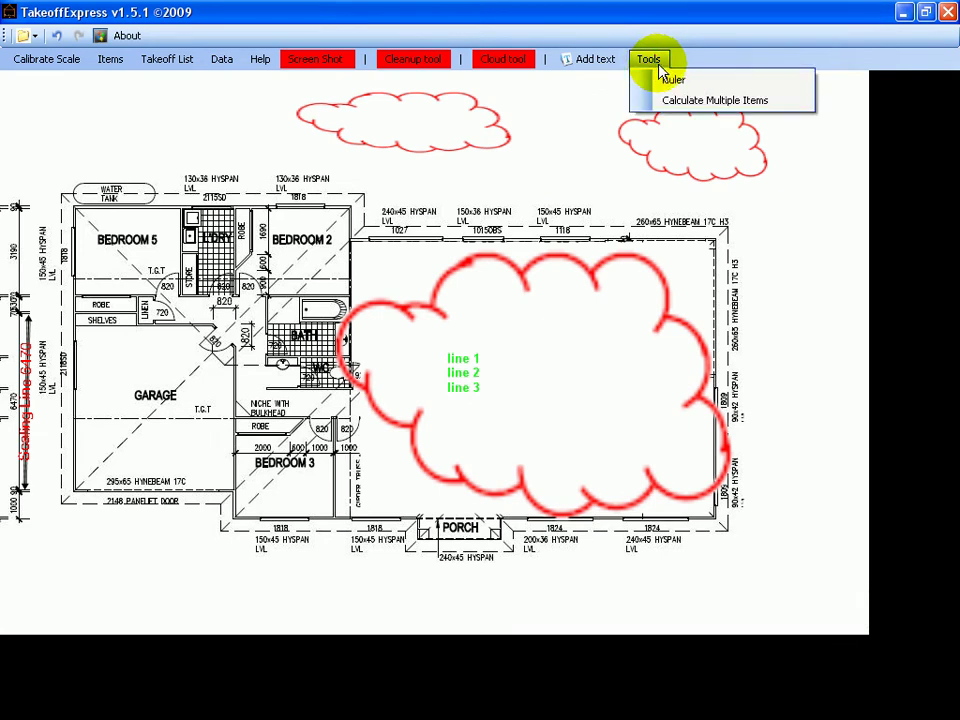
left_click(676, 80)
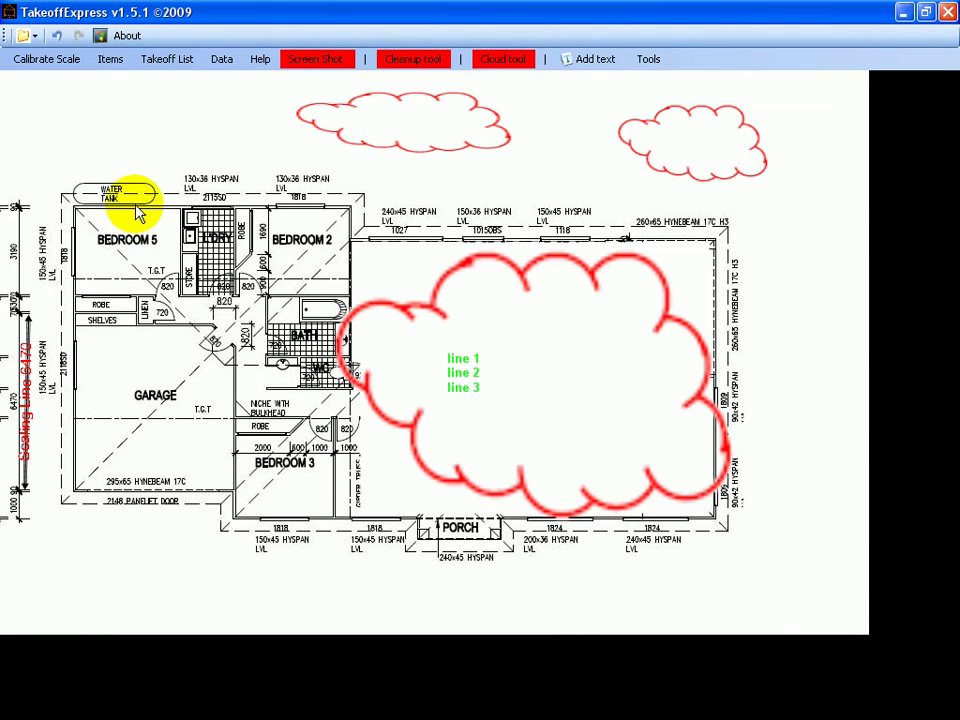
mouse_move(135, 192)
left_mouse_down()
mouse_move(133, 493)
mouse_move(143, 502)
mouse_move(56, 499)
left_mouse_up()
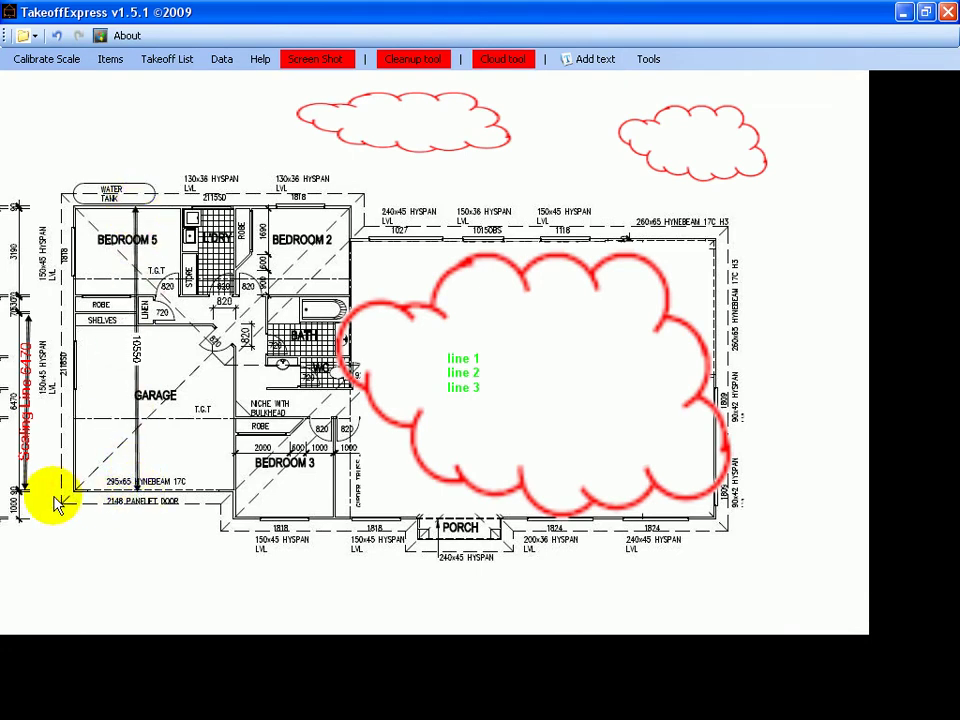
left_click(650, 60)
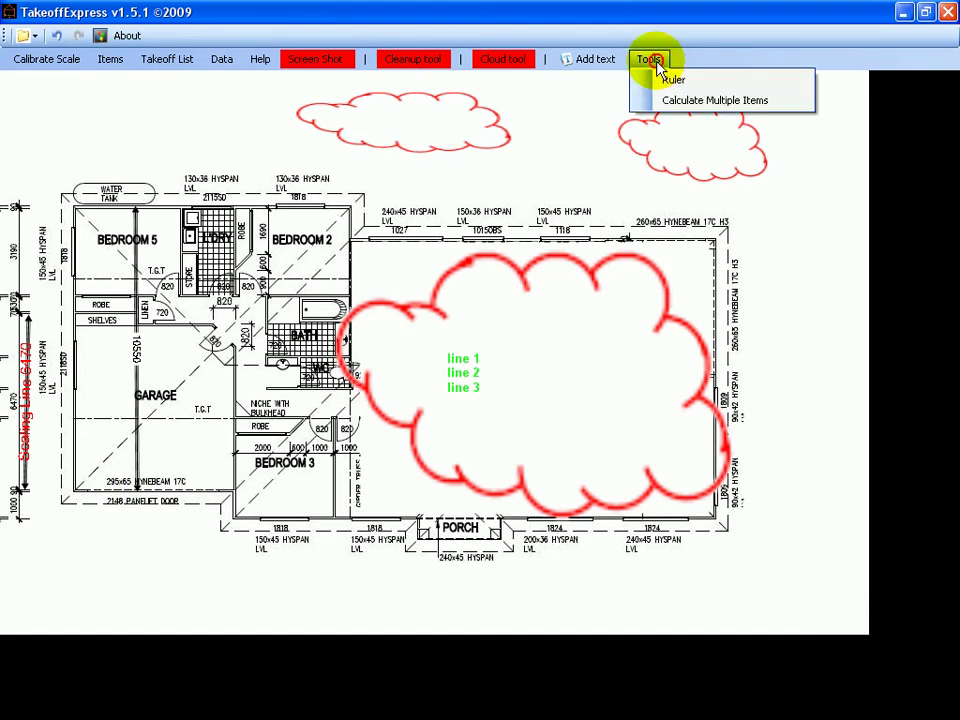
In Calculate Multiple Items, measure the item length top-to-bottom and the extent length across the room.
left_click(703, 105)
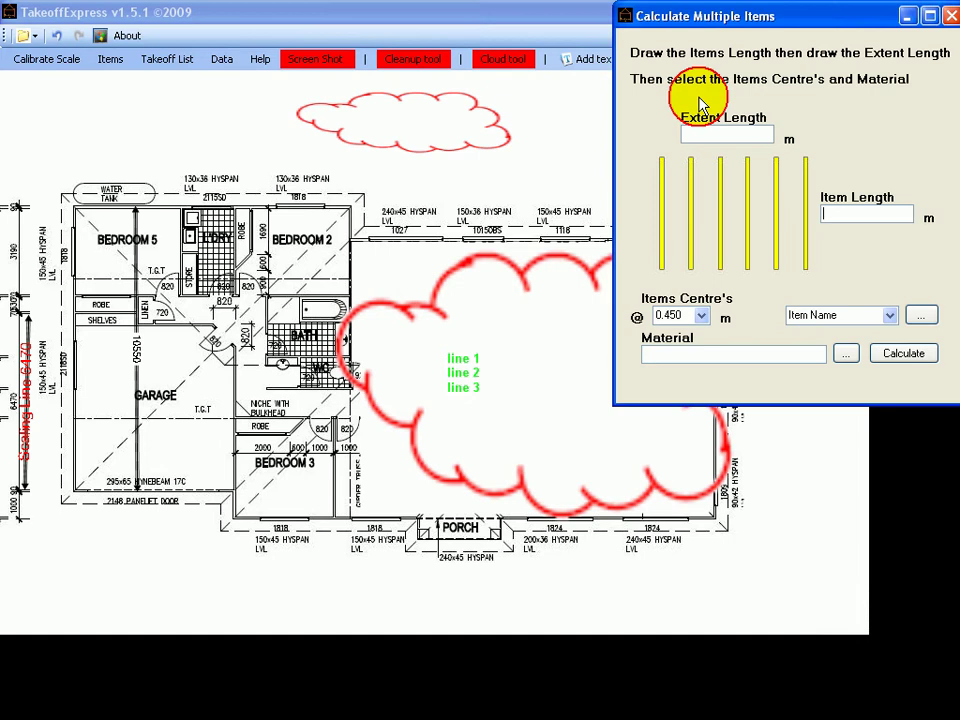
left_click_drag(750, 15, 676, 126)
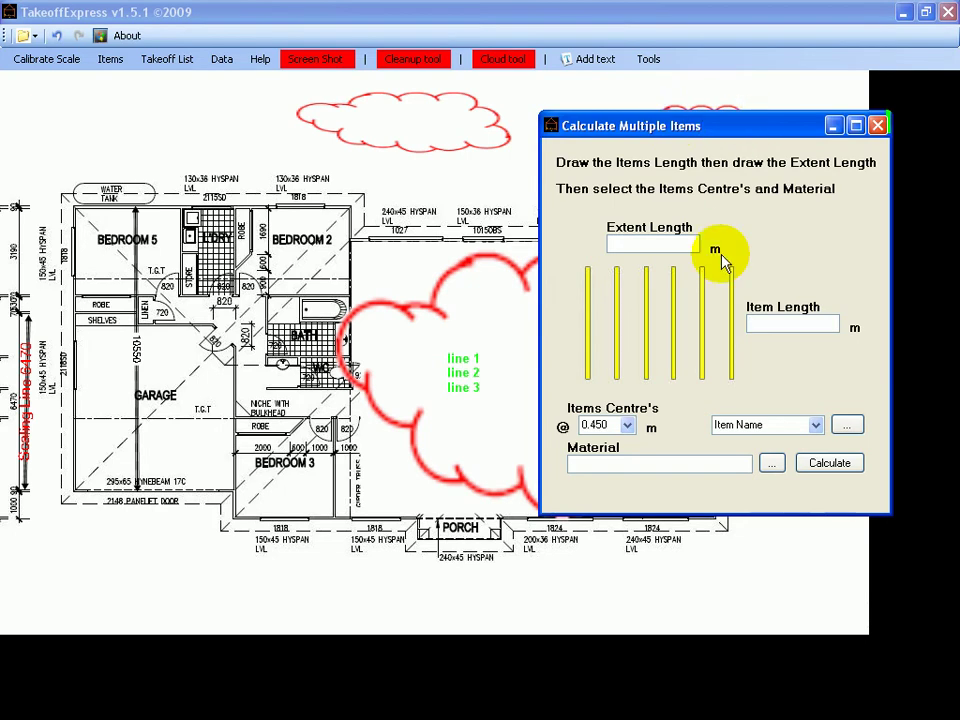
left_click_drag(800, 136, 303, 288)
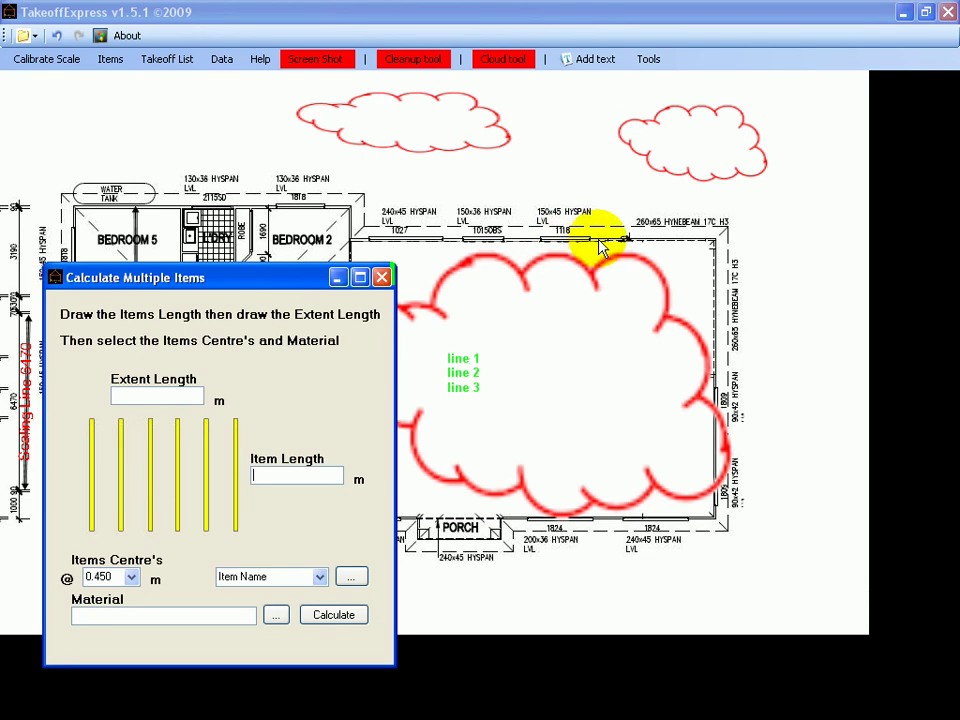
mouse_move(600, 245)
left_mouse_down()
mouse_move(602, 526)
mouse_move(597, 515)
left_mouse_up()
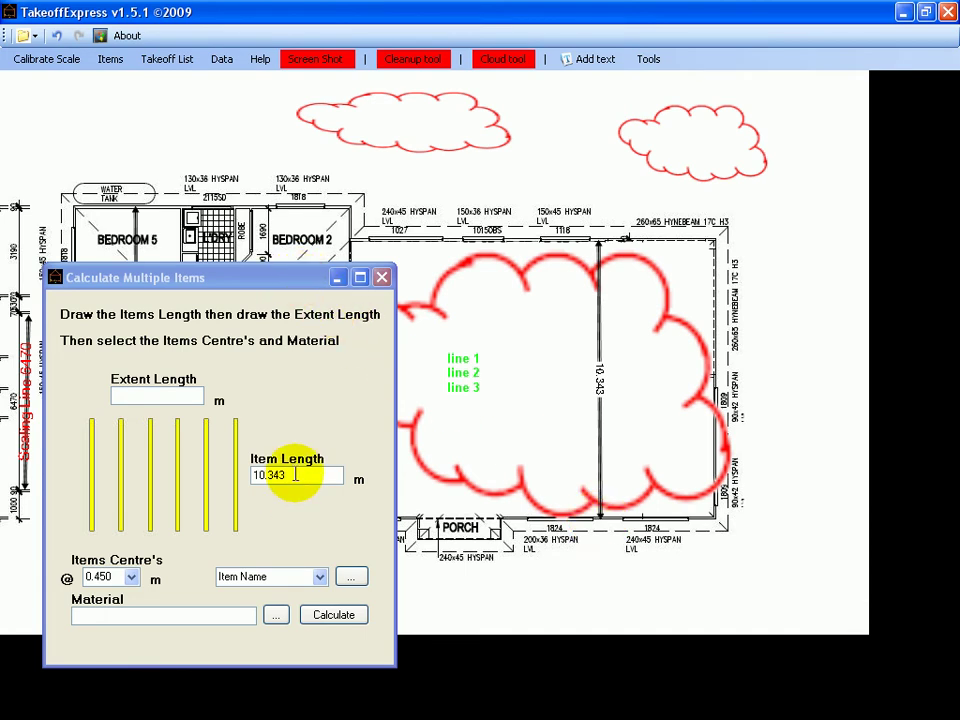
left_click_drag(296, 475, 231, 476)
left_click_drag(259, 282, 252, 372)
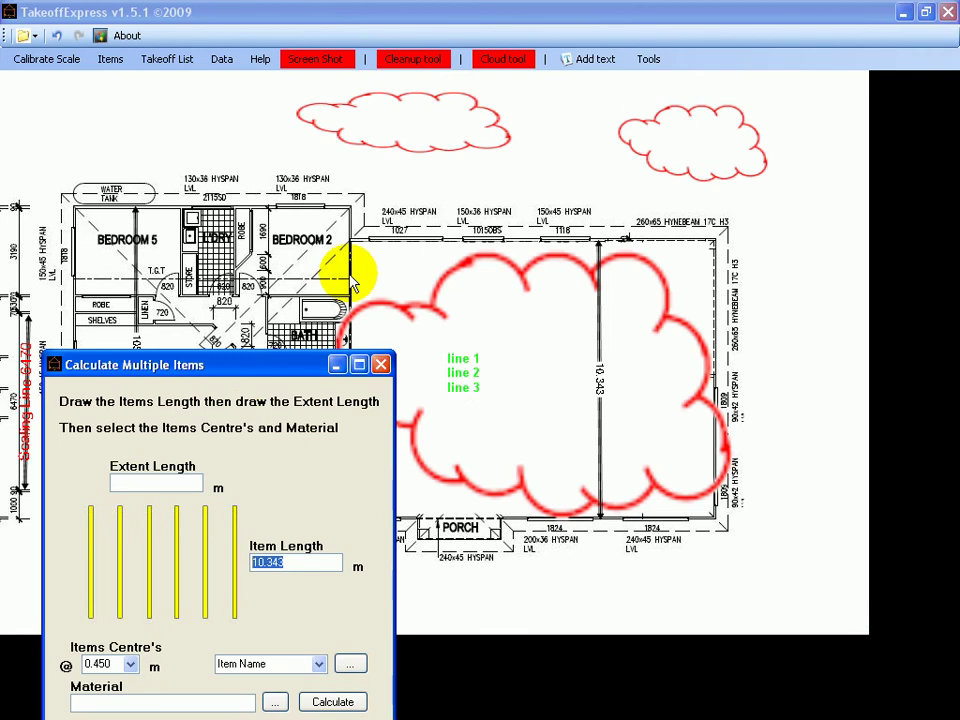
left_click_drag(350, 273, 712, 273)
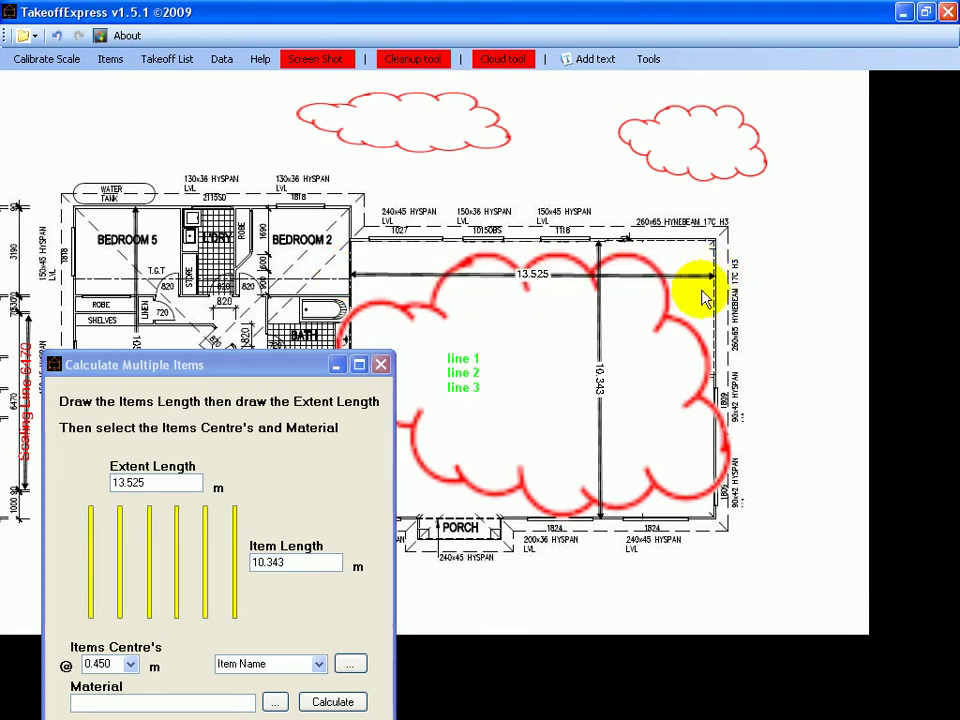
left_click_drag(268, 364, 266, 196)
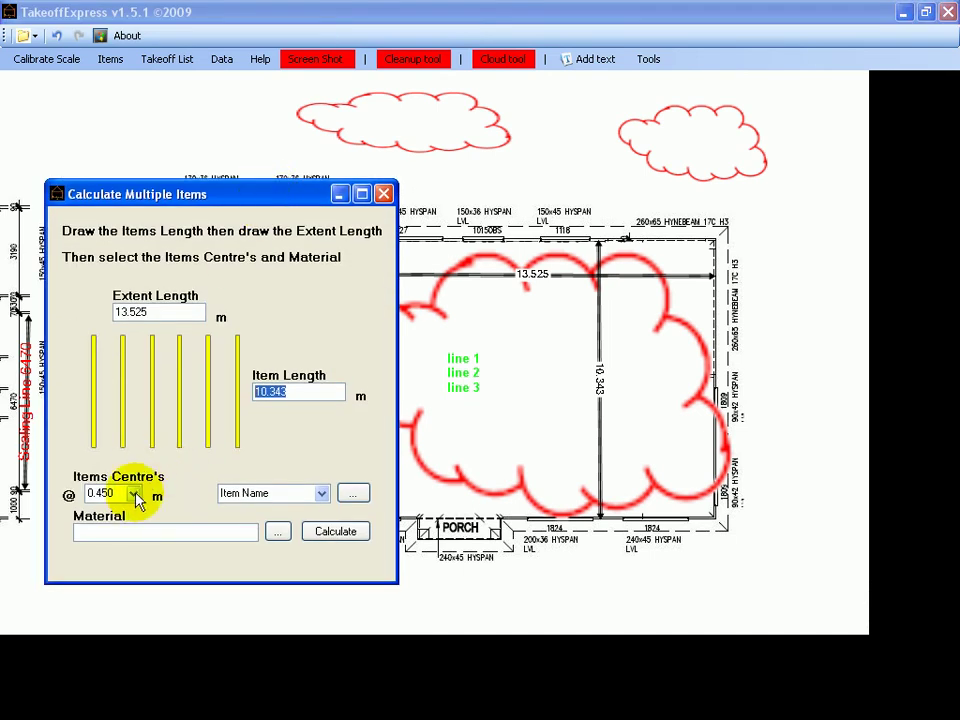
Name the item J1, material 150x50 hwd f17, calculate 320.633 lm and save it.
left_click(285, 494)
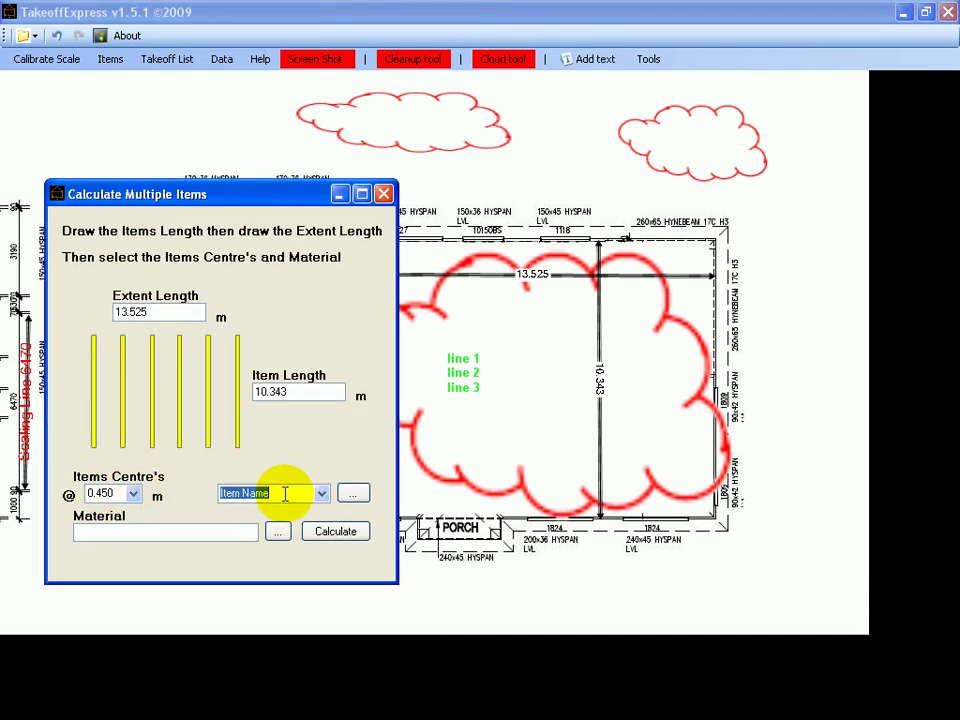
type("J1")
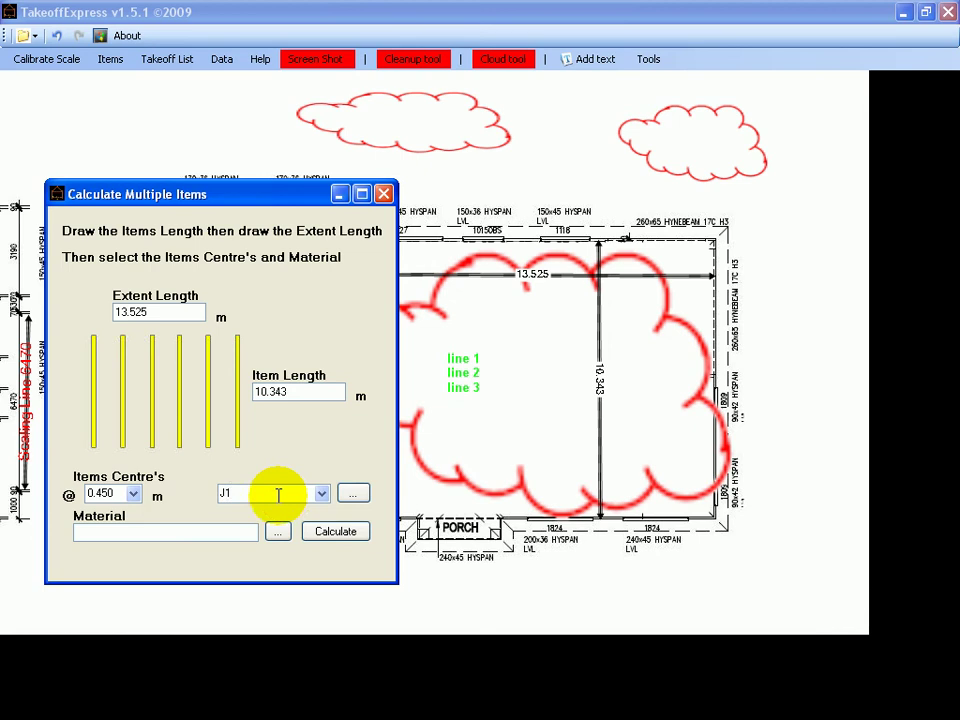
left_click(197, 531)
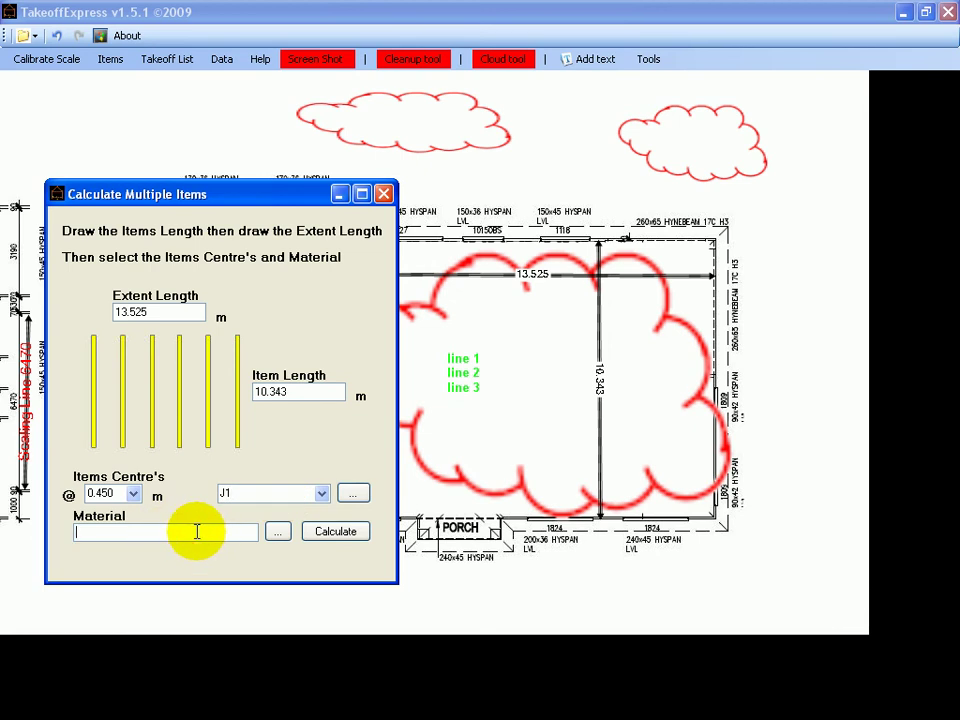
type("150x50 hwd f17")
left_click(336, 532)
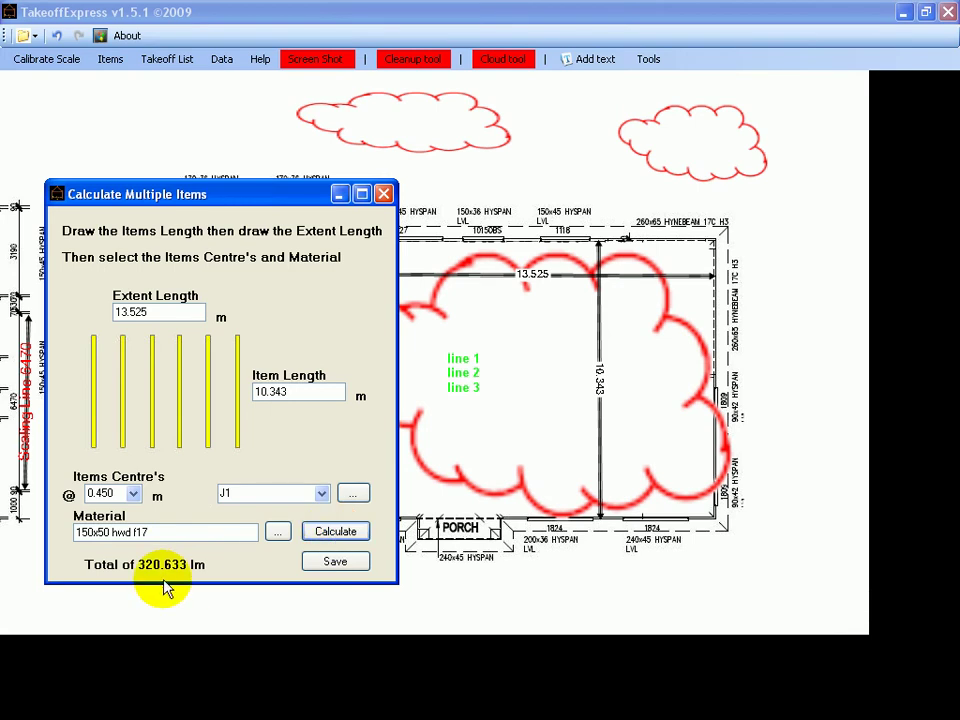
left_click(331, 563)
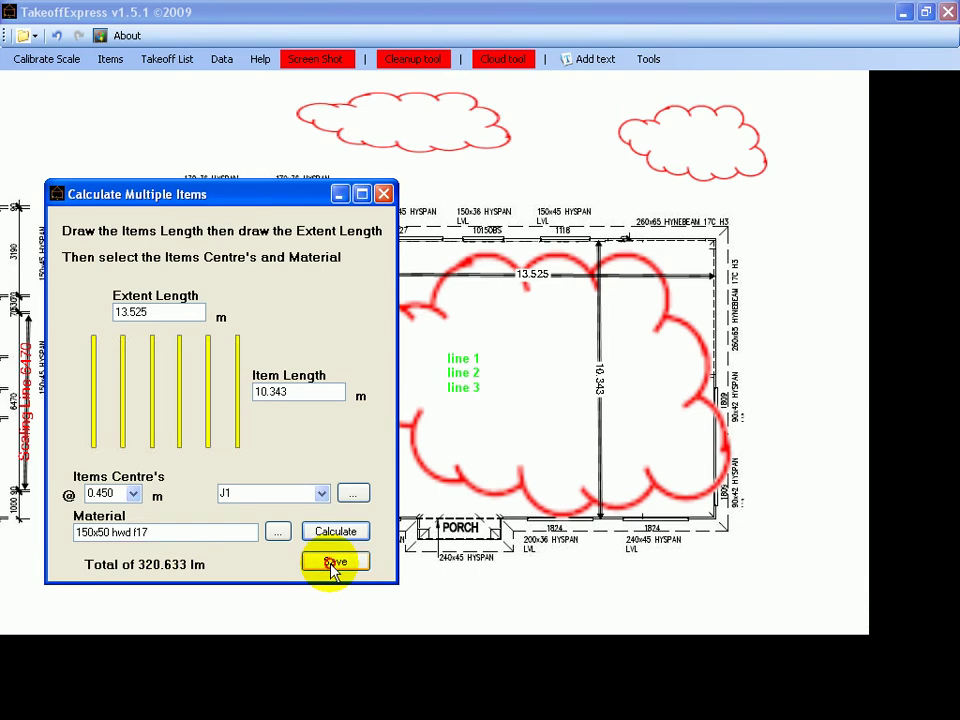
left_click(333, 563)
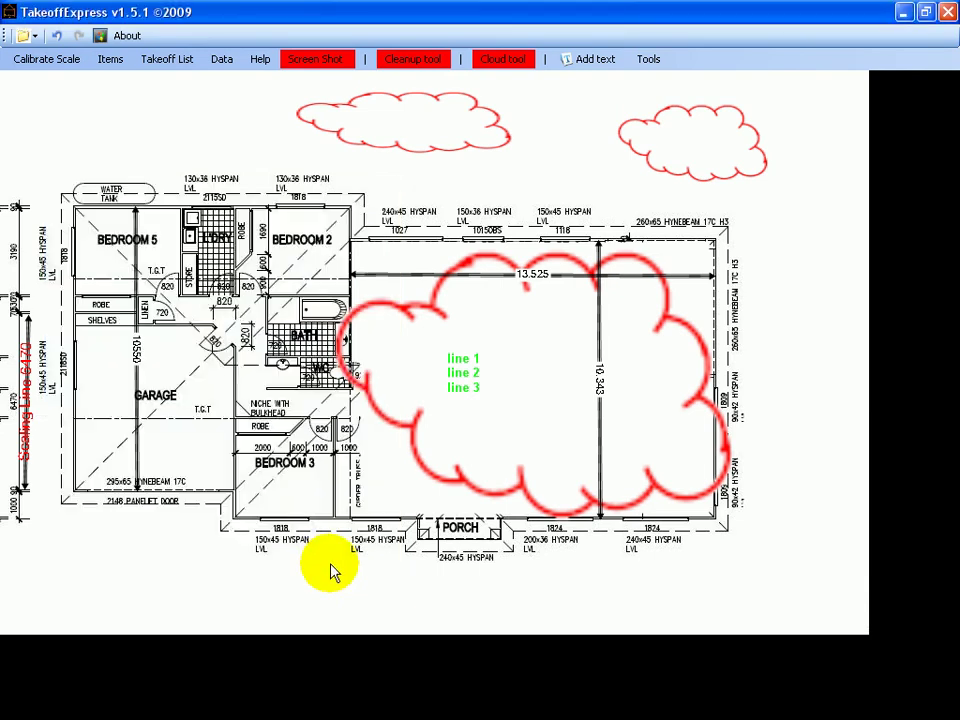
Position and resize the Screen Shot frame to cover the whole floor plan.
left_click(315, 62)
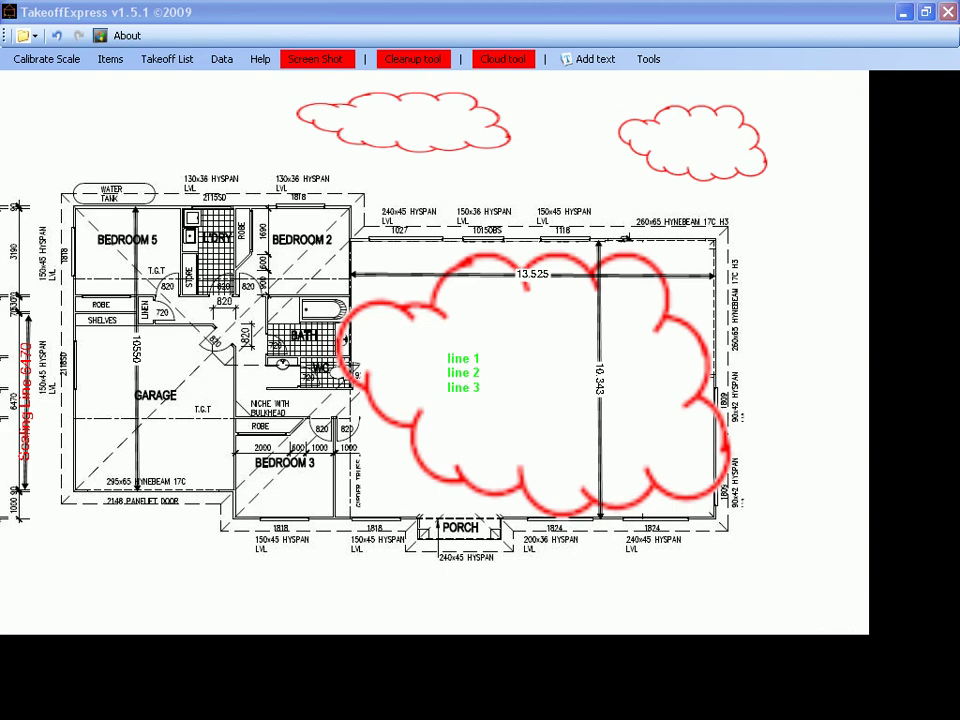
left_click_drag(493, 107, 240, 91)
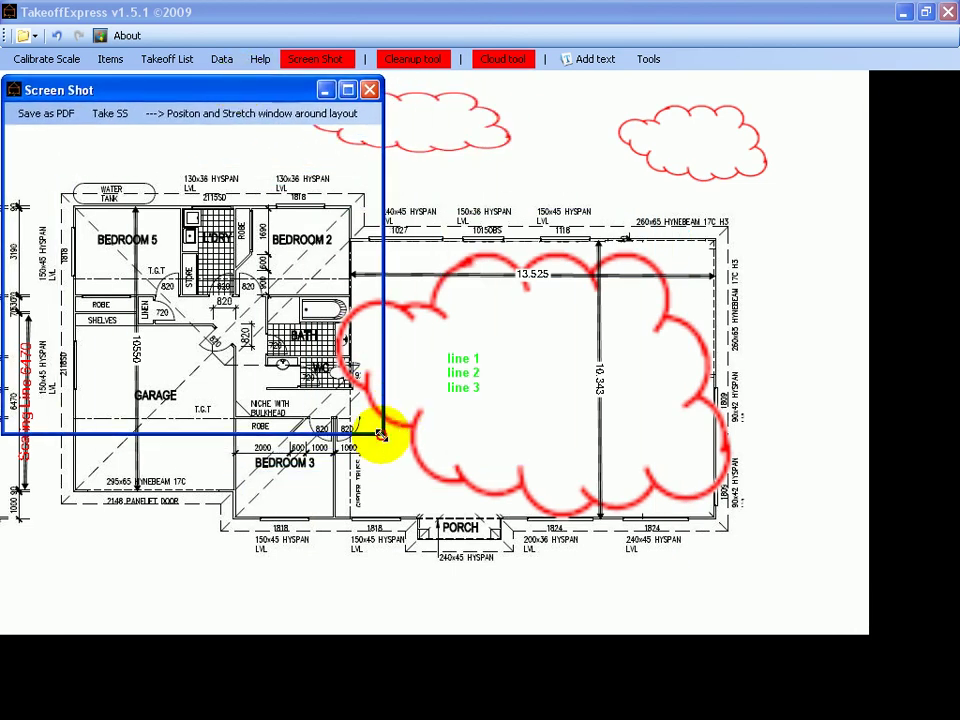
left_click_drag(381, 435, 812, 587)
left_click_drag(810, 586, 808, 580)
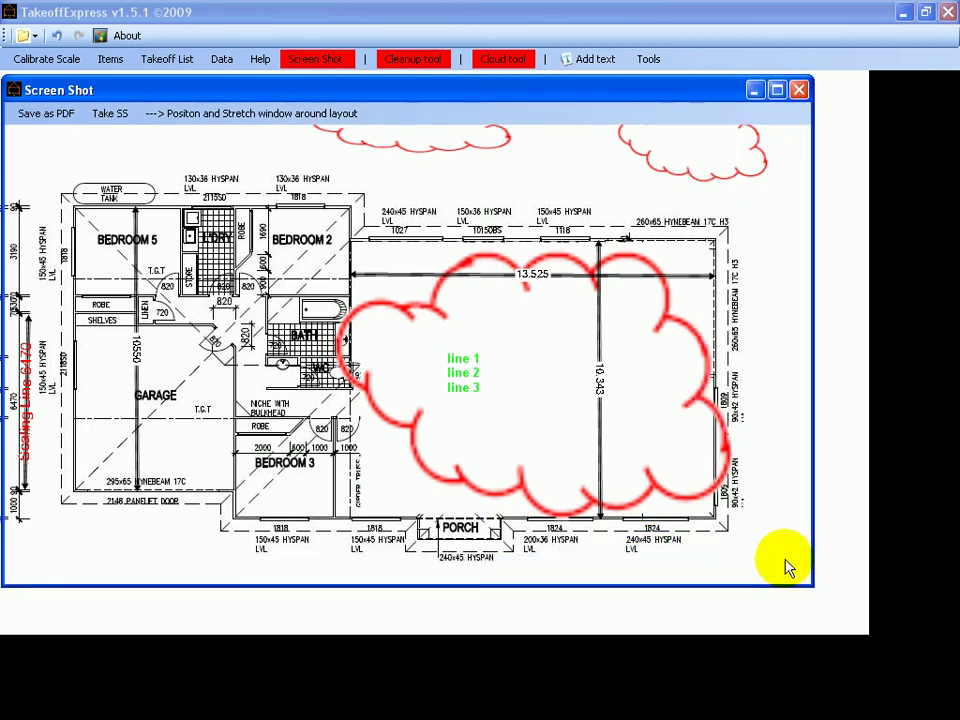
Bring up the Save As PDF dialog for the framed plan.
left_click(47, 115)
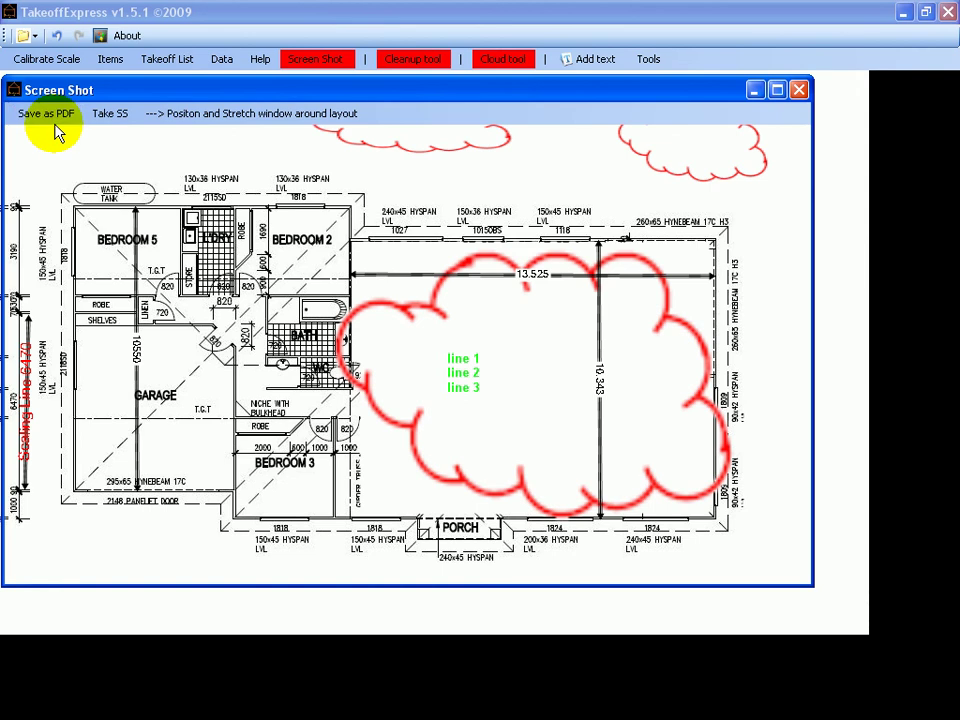
left_click(55, 125)
left_click(99, 118)
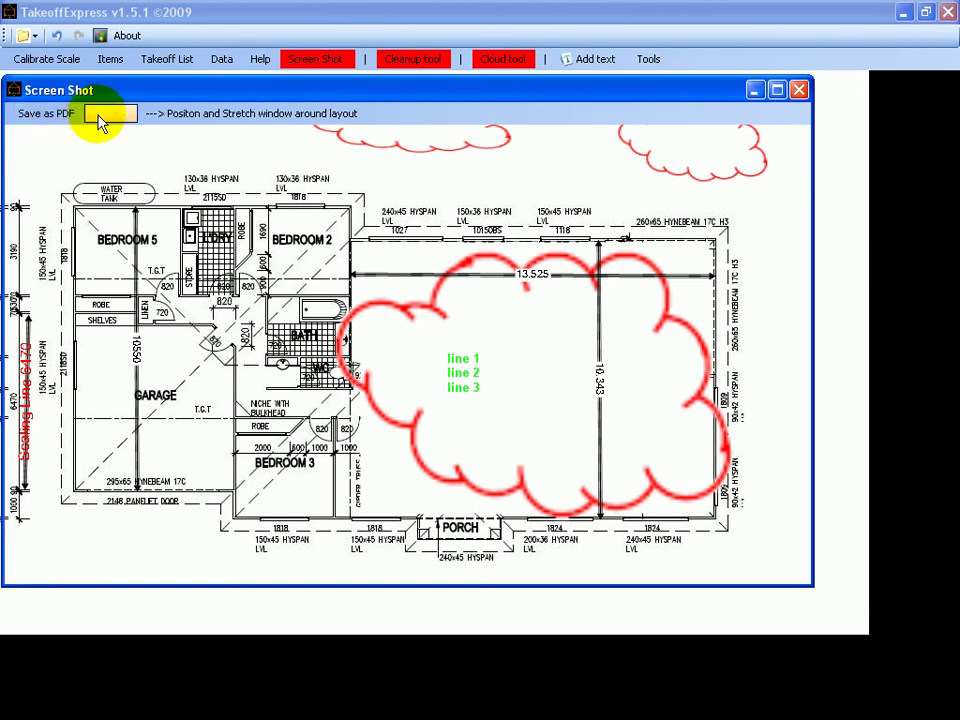
left_click(112, 120)
Save the framed plan as floor plan TAKEOFF.pdf, replacing the existing file.
left_click(50, 124)
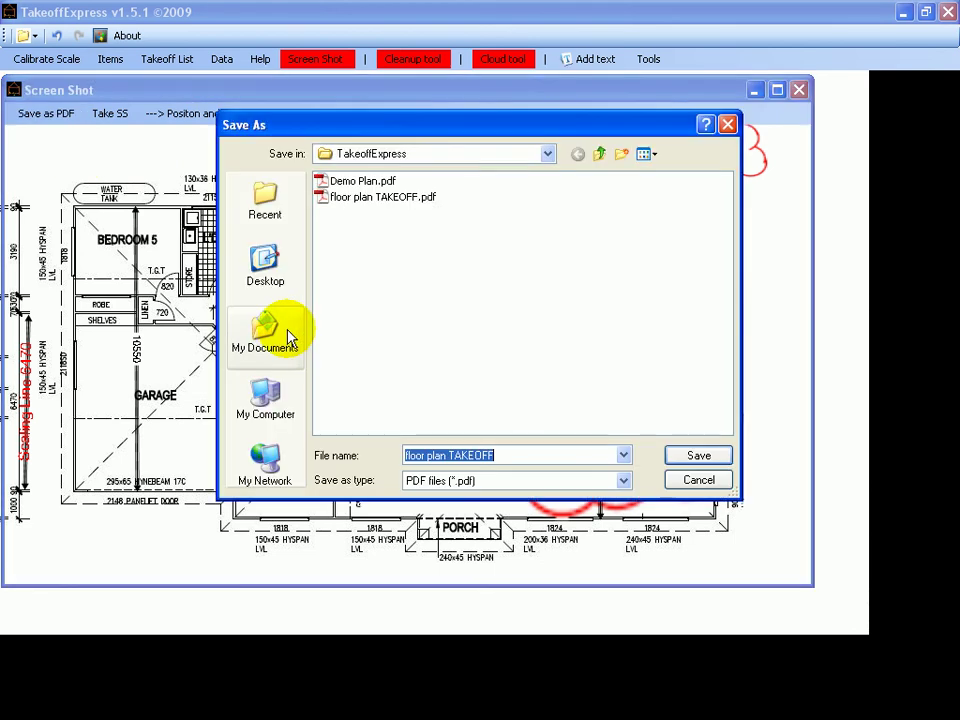
left_click(380, 196)
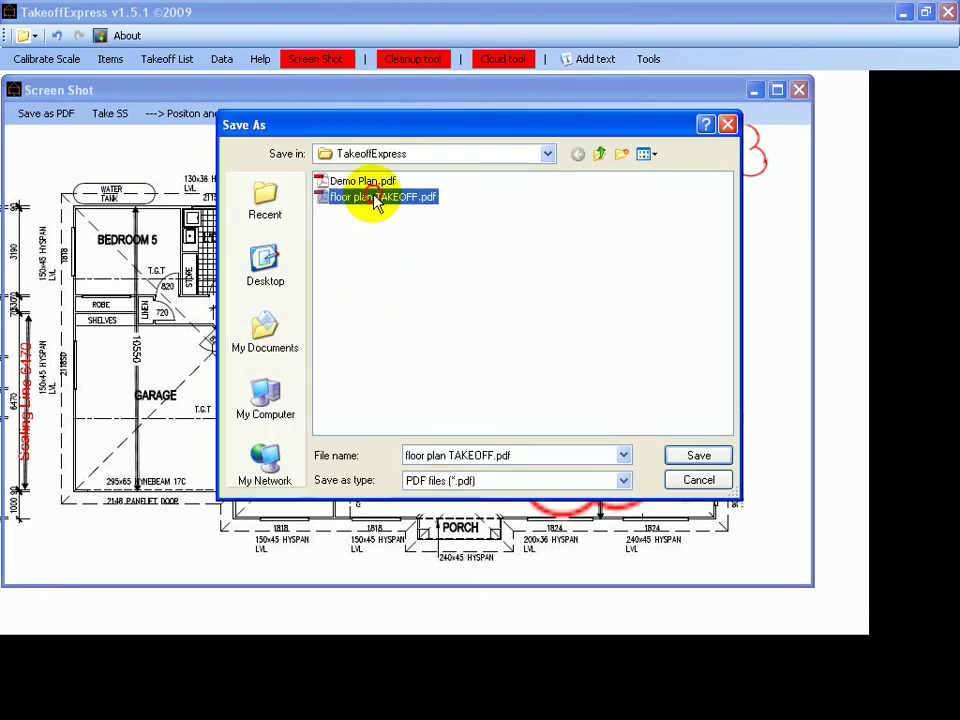
left_click(700, 458)
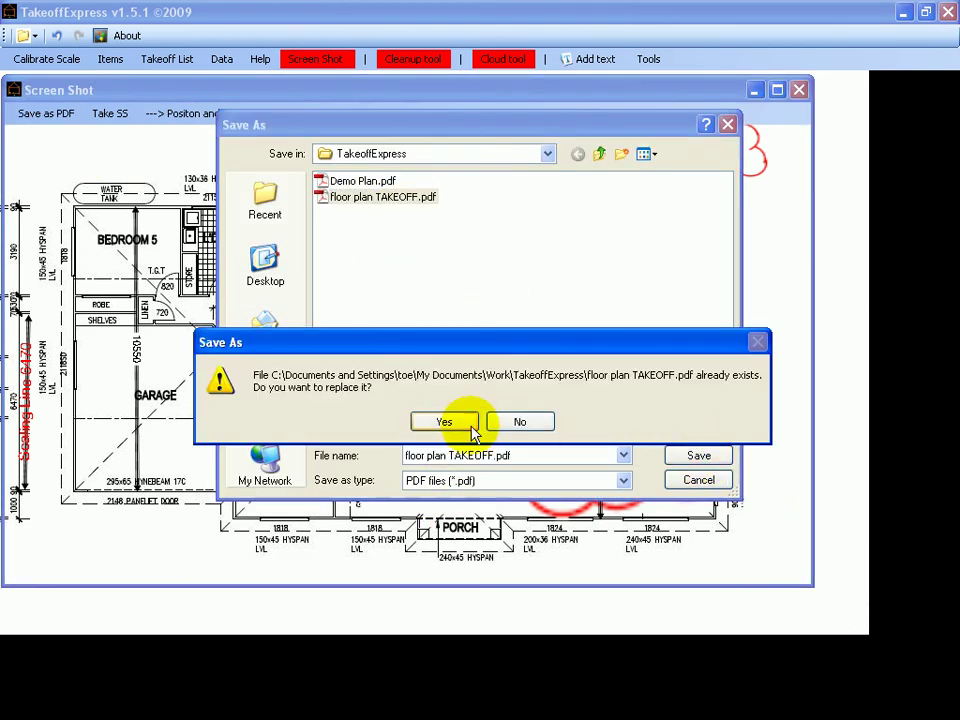
left_click(455, 430)
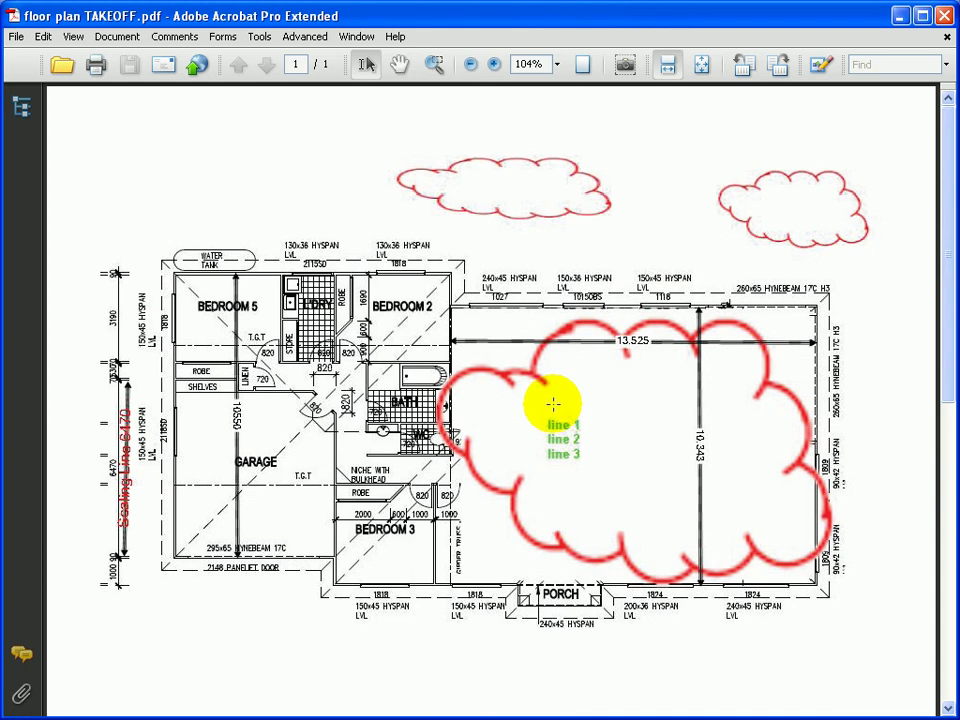
Zoom in on the clouded room in the PDF, then exit Acrobat with Ctrl+Q.
left_click(434, 66)
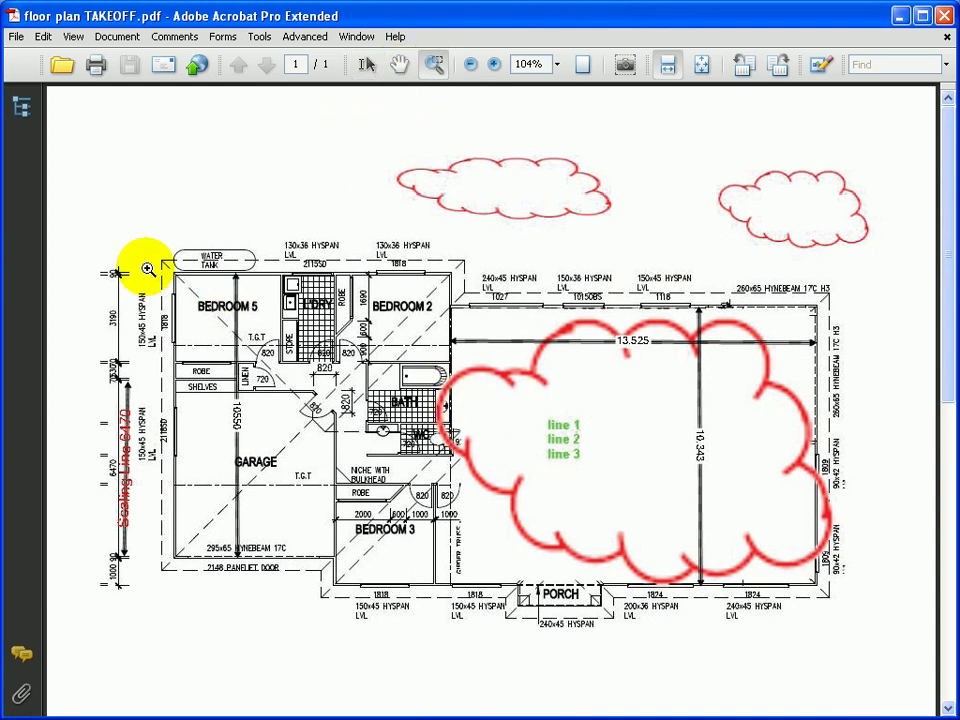
left_click_drag(340, 298, 936, 664)
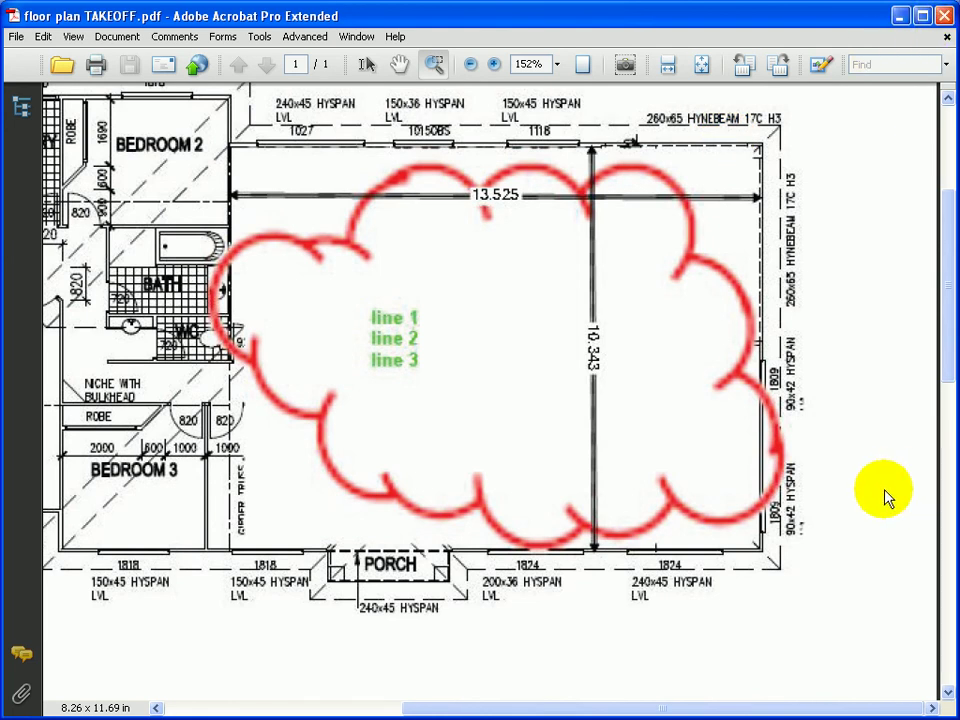
key("ctrl+q")
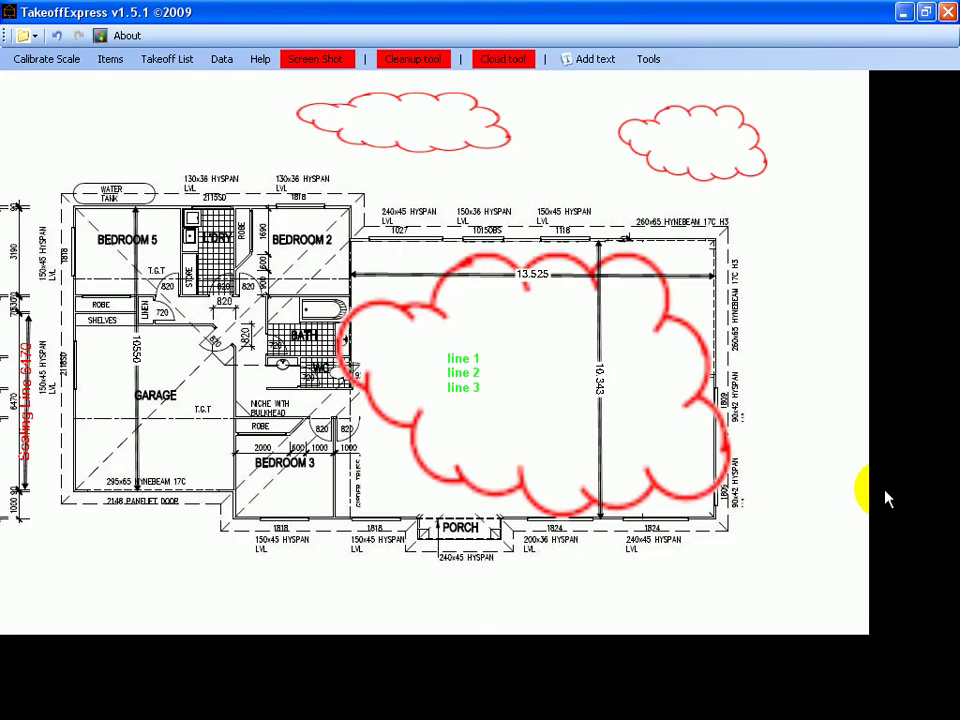